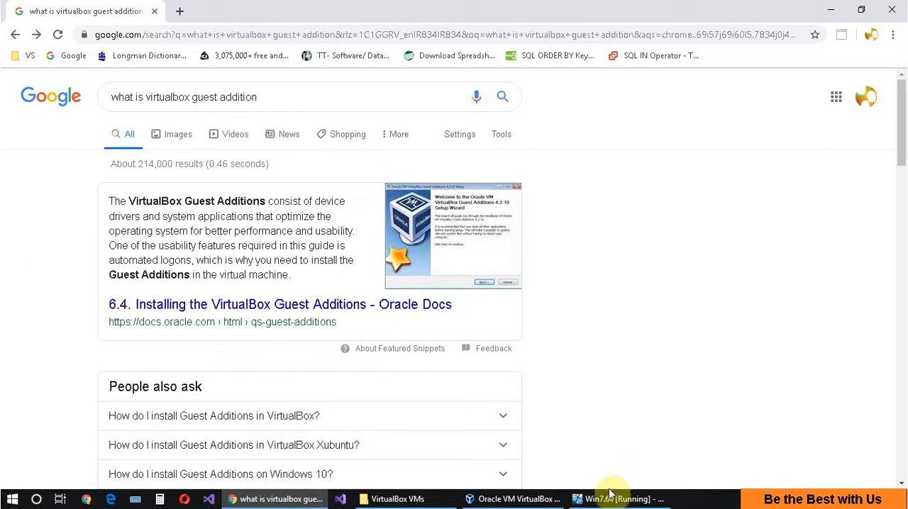
Switch to the running Win7.64 virtual machine in VirtualBox and insert the Guest Additions CD image.
left_click(550, 502)
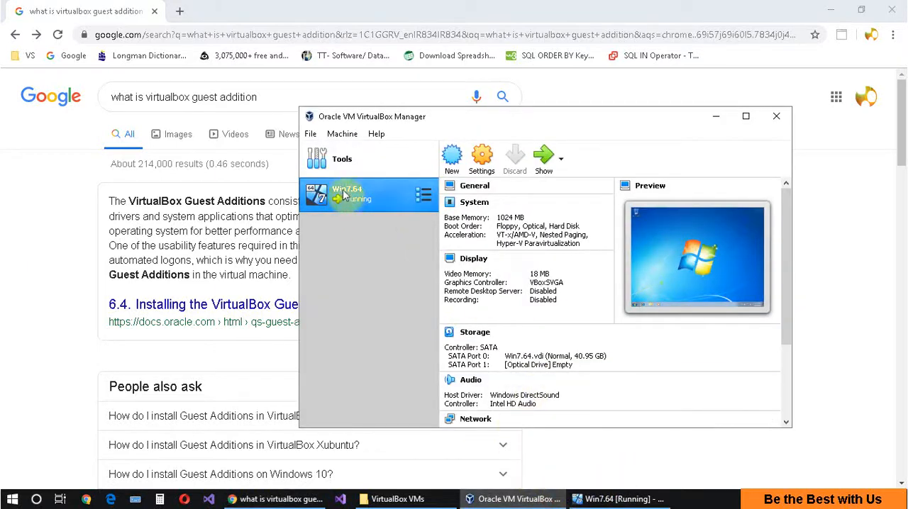
left_click(606, 500)
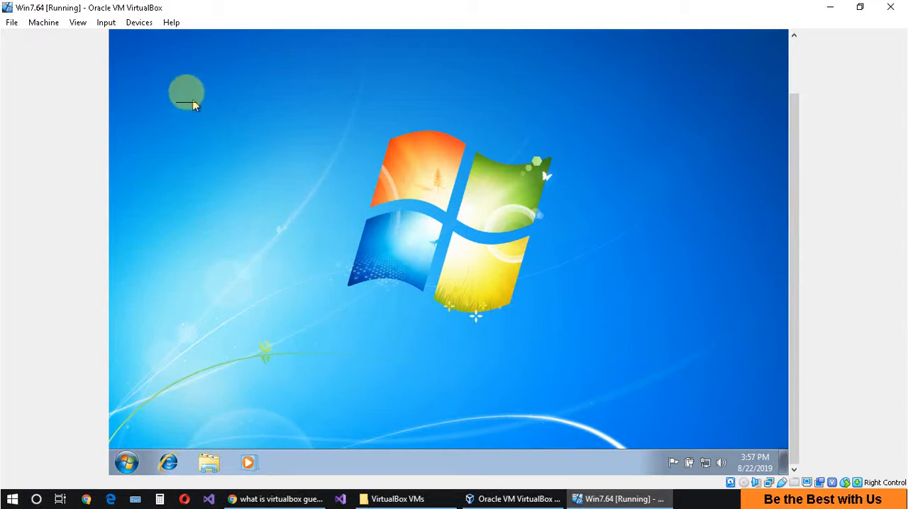
left_click(137, 22)
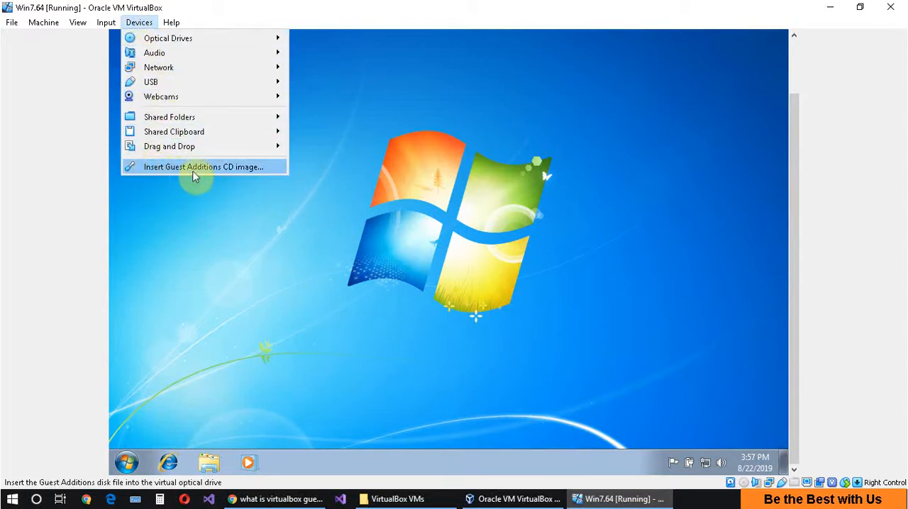
left_click(246, 174)
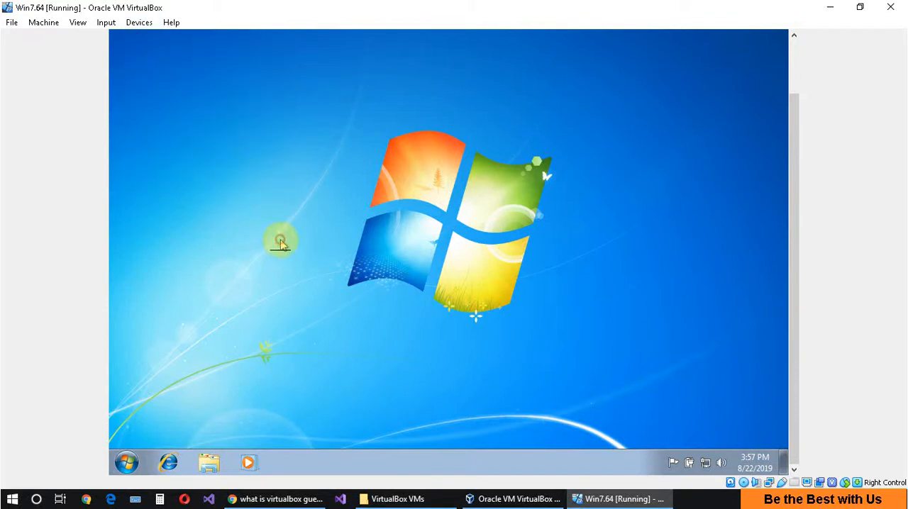
Open the contents of CD Drive (E:) VirtualBox Guest Additions from Computer in the Windows 7 guest.
left_click(128, 463)
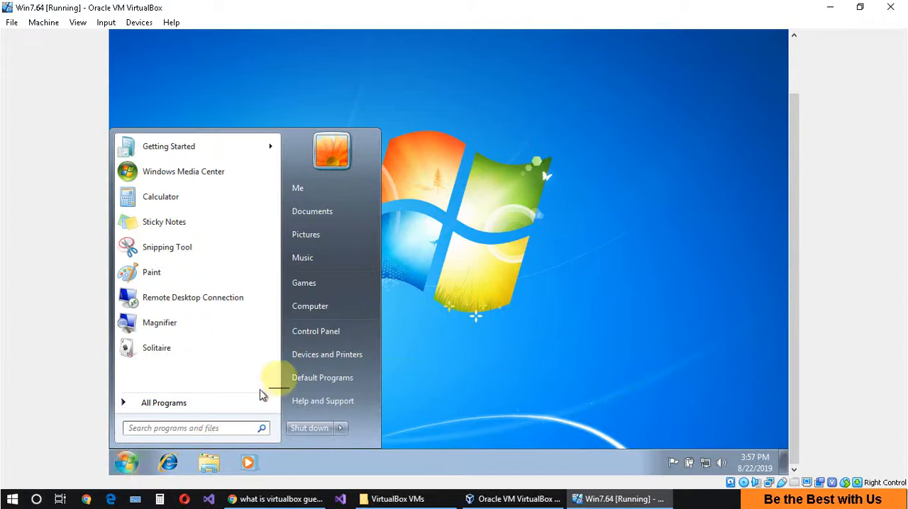
left_click(322, 306)
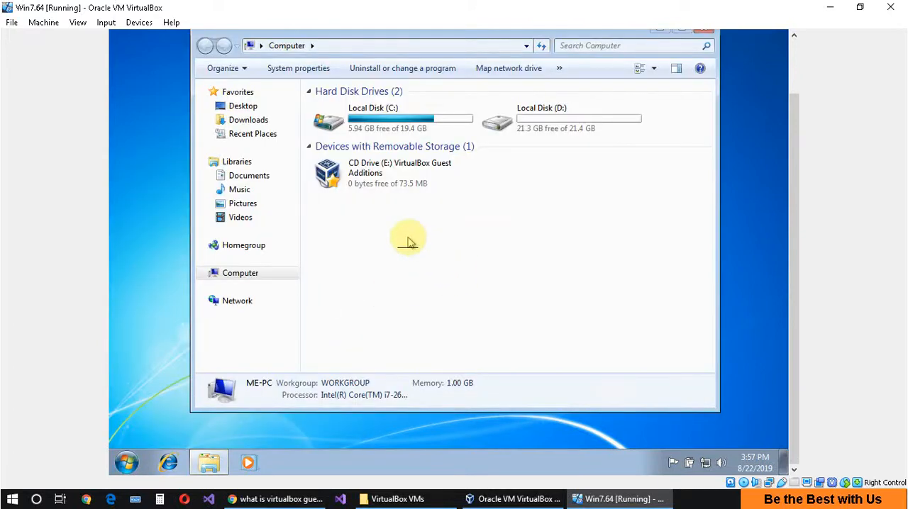
left_click(382, 177)
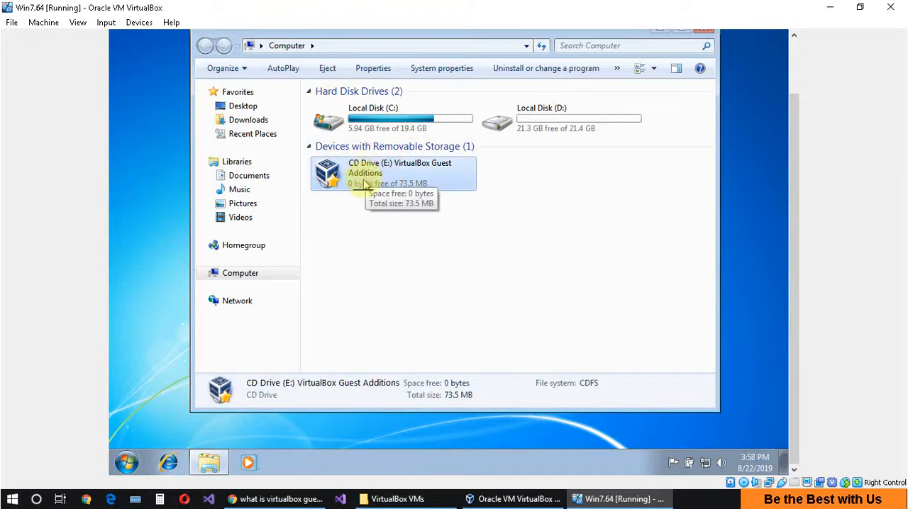
double_click(363, 184)
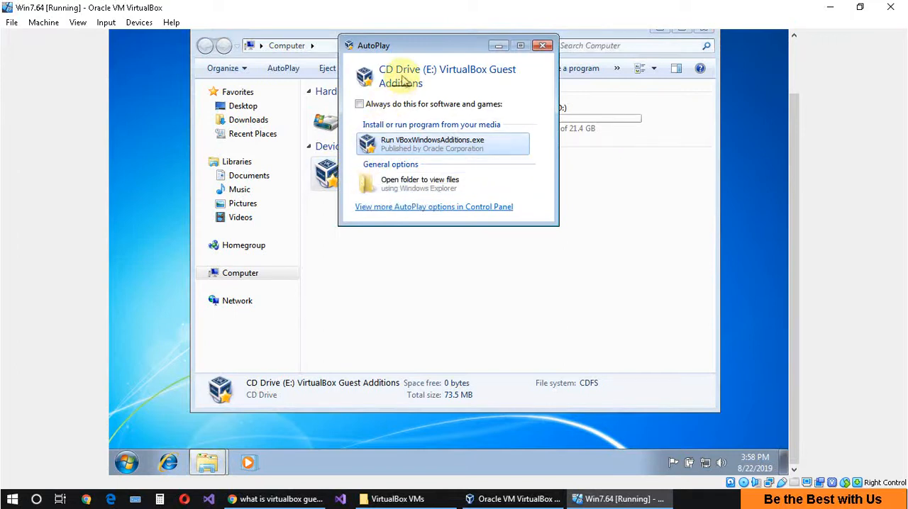
left_click(434, 144)
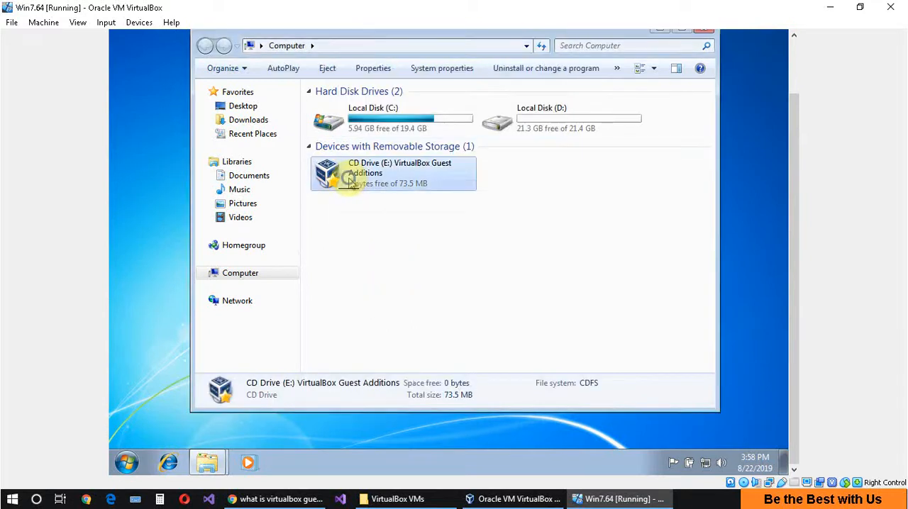
right_click(349, 179)
left_click(373, 214)
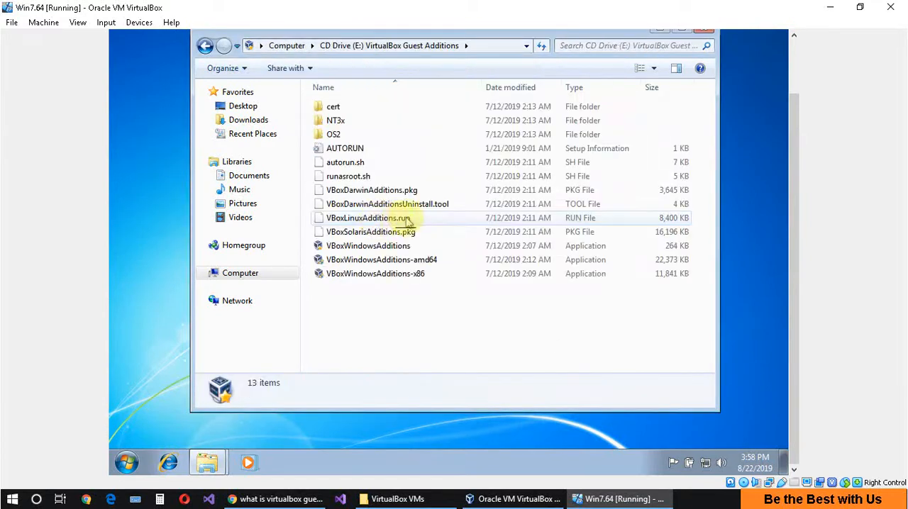
Run VBoxWindowsAdditions from the CD, allow it to make changes, and bring its setup wizard to the front.
left_click(346, 247)
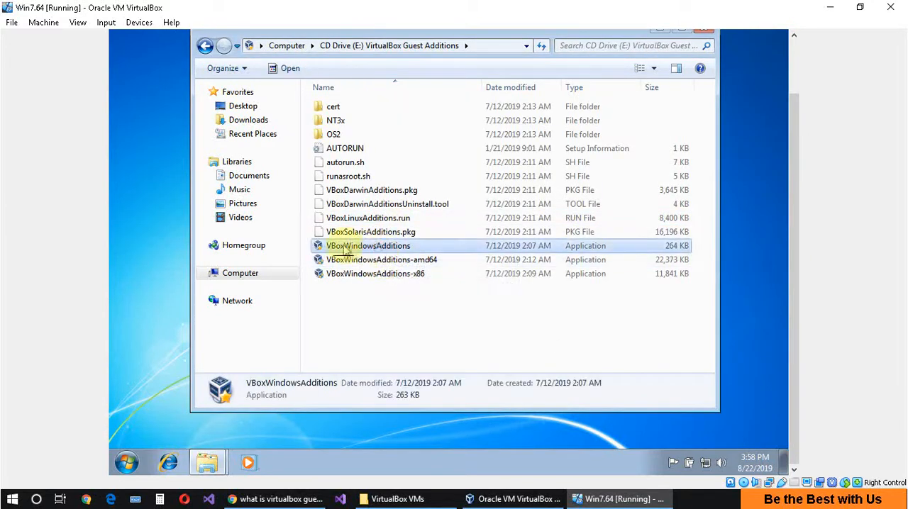
double_click(374, 248)
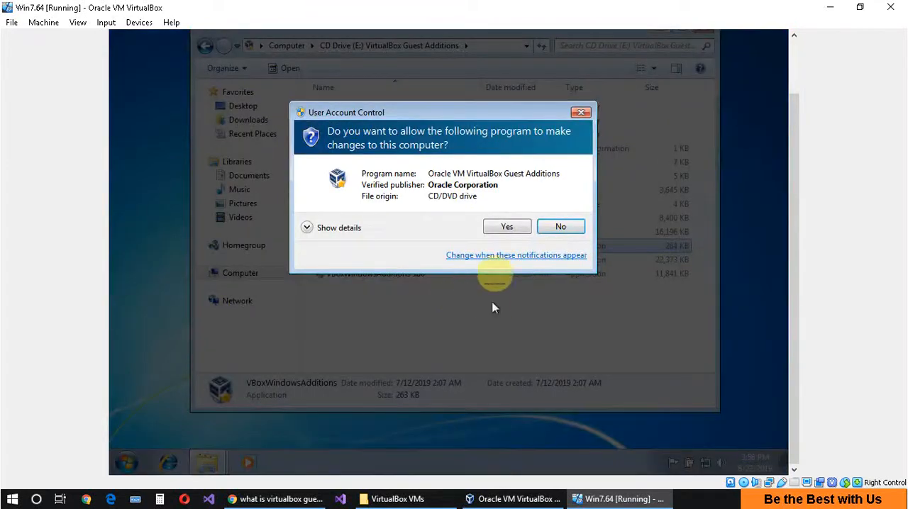
left_click(500, 227)
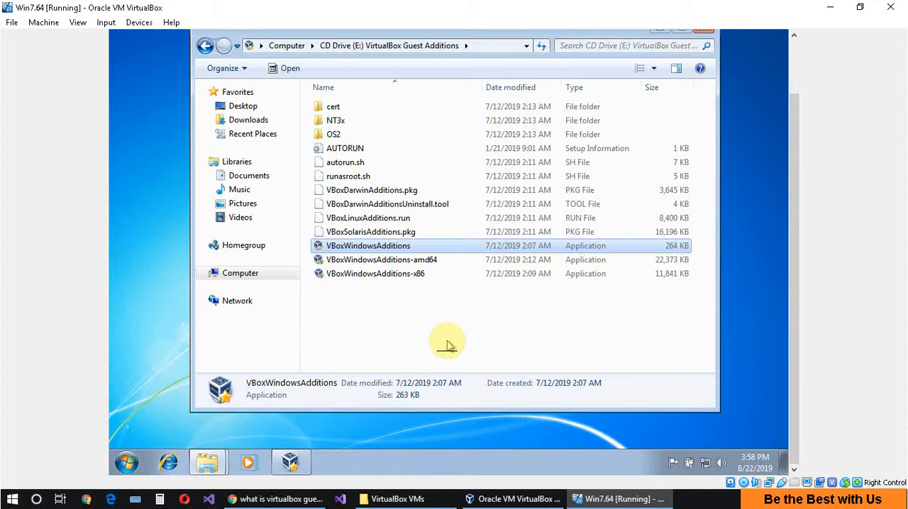
left_click(298, 464)
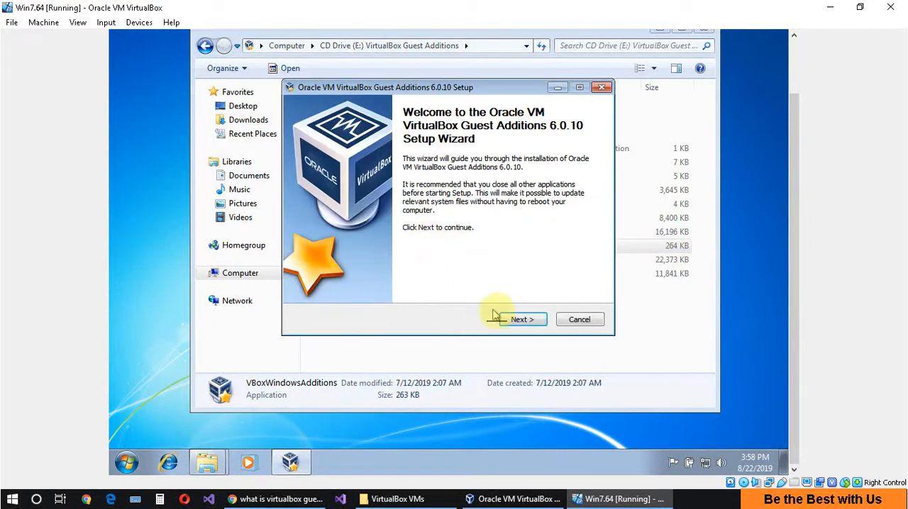
Start installing Guest Additions in the default destination folder, leaving Direct3D Support unselected and Start menu entries selected.
left_click(519, 321)
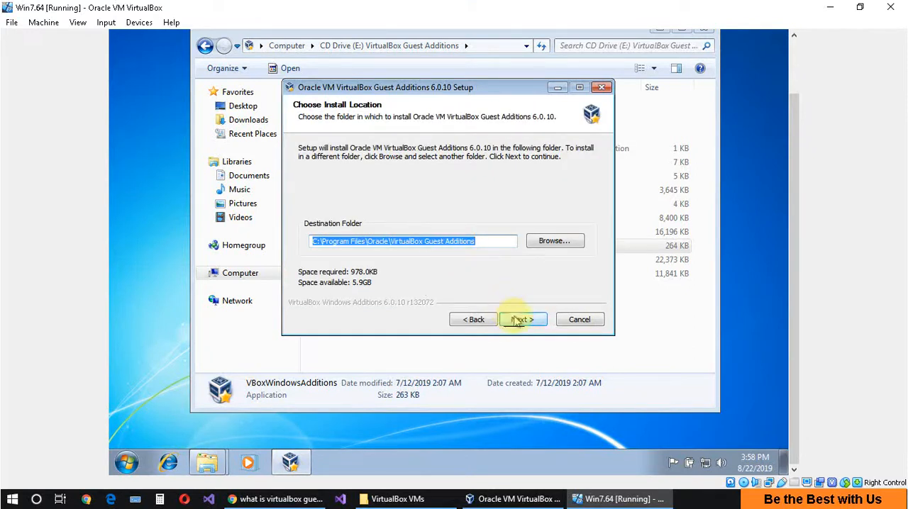
left_click(521, 320)
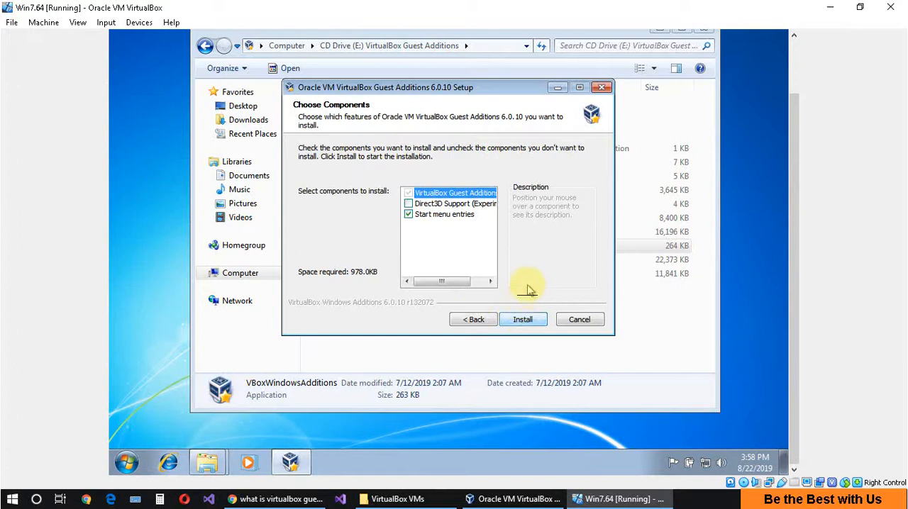
left_click(411, 205)
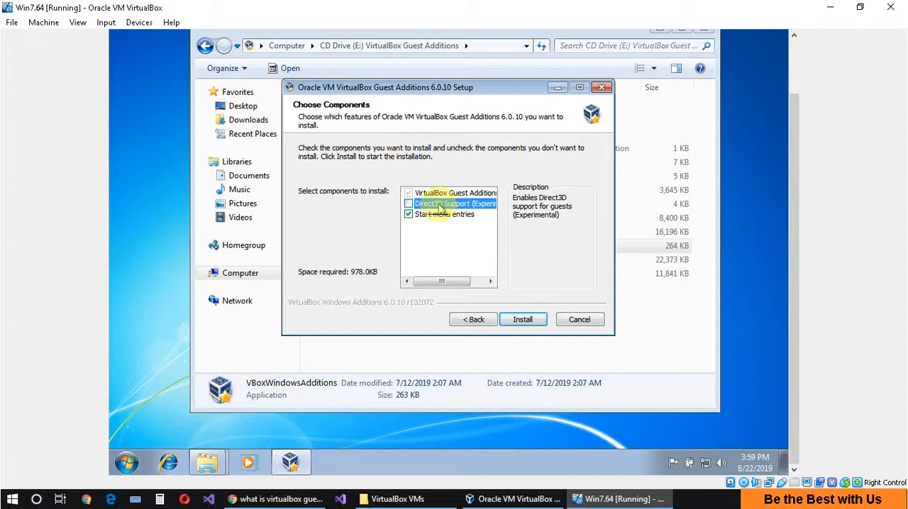
left_click(523, 320)
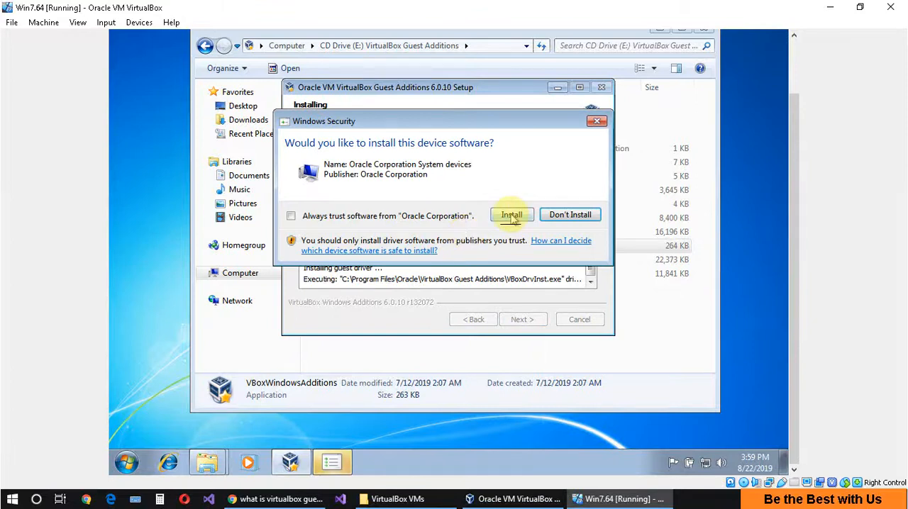
Approve the Oracle system device and display adapter drivers, and finish the setup with Reboot now.
left_click(512, 216)
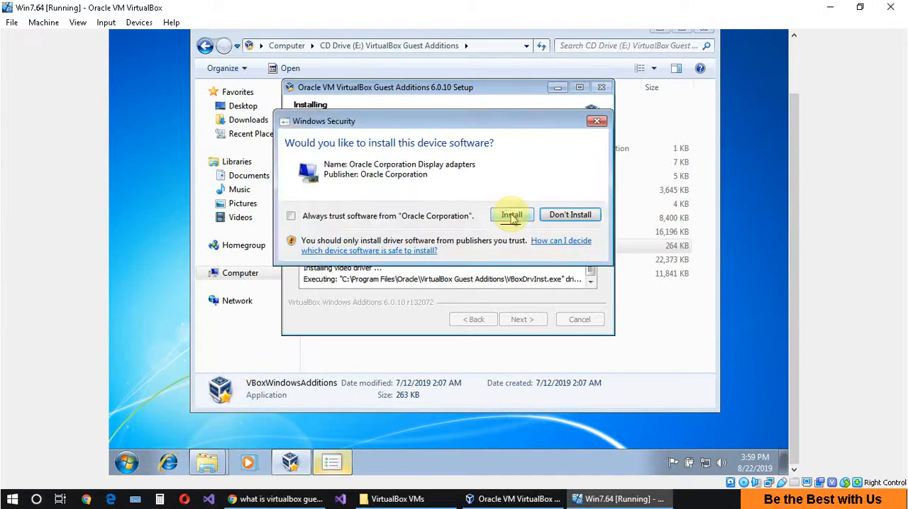
left_click(511, 216)
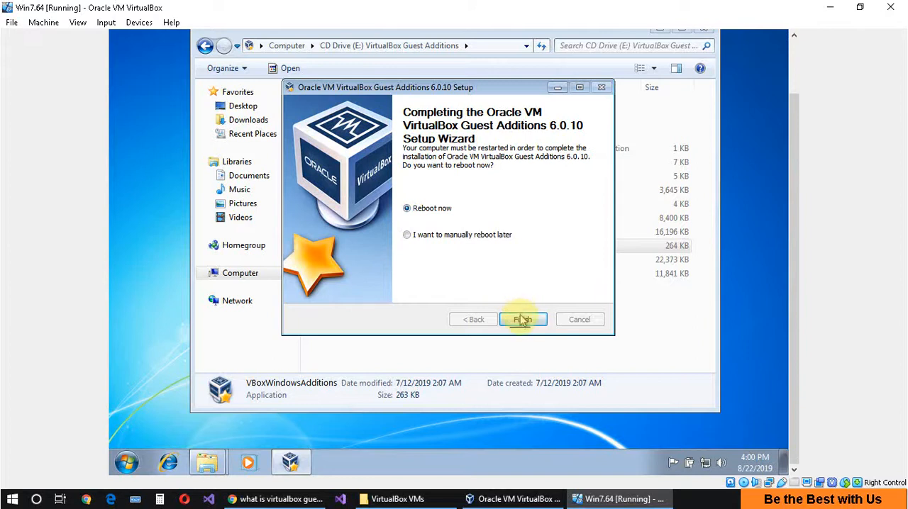
left_click(523, 320)
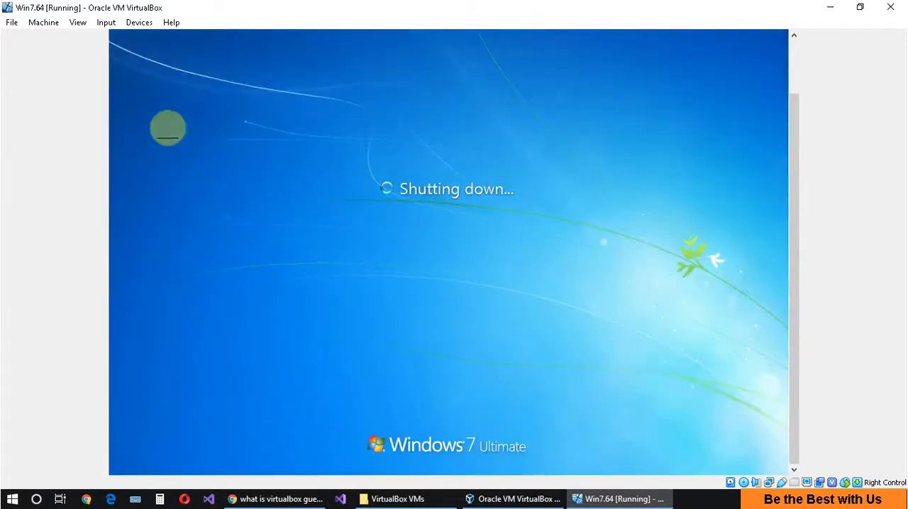
Reset the virtual machine during its shutdown and sign in to Windows with the account password.
left_click(36, 25)
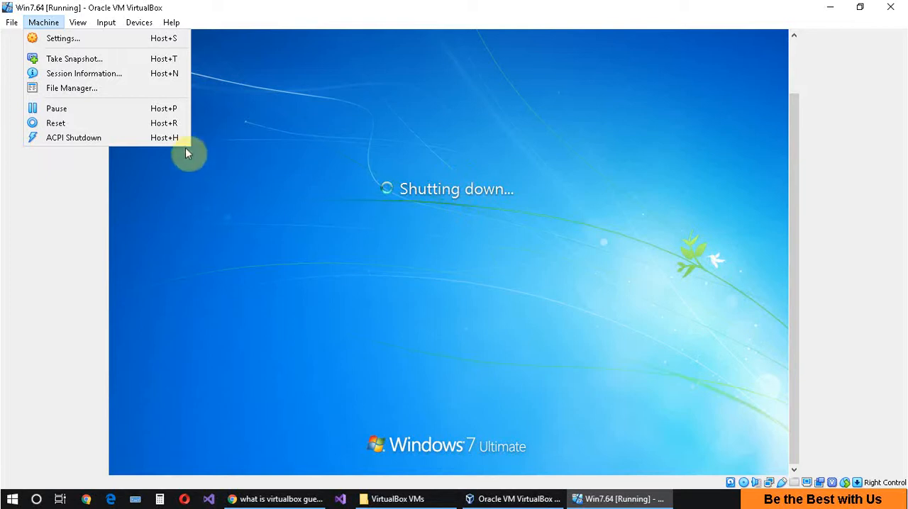
left_click(55, 124)
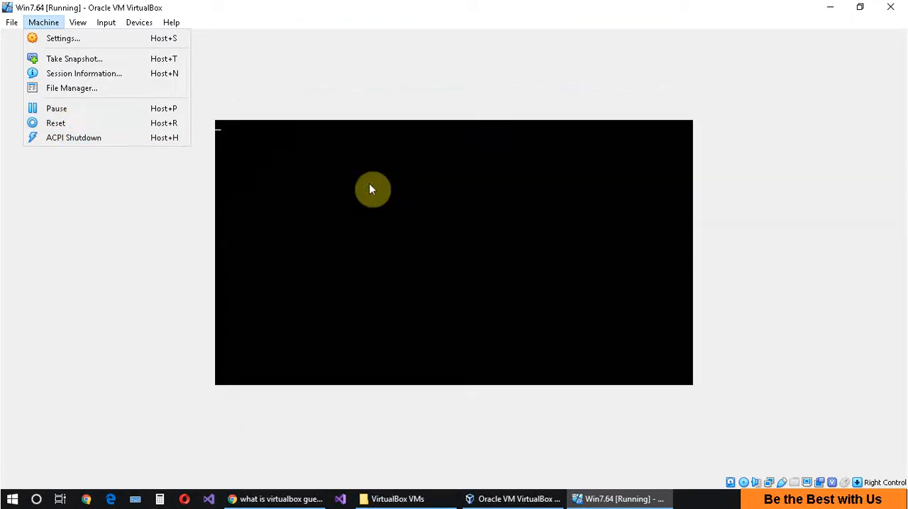
left_click(388, 210)
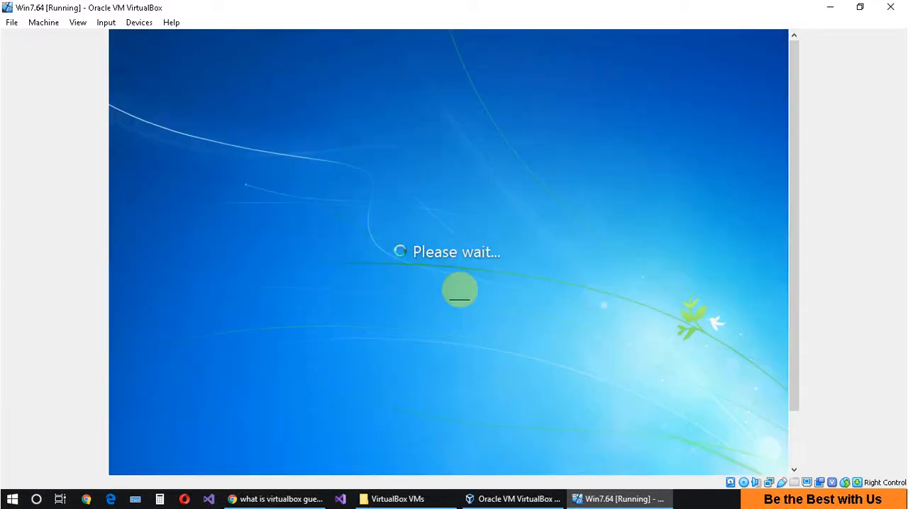
type("•••")
left_click(537, 366)
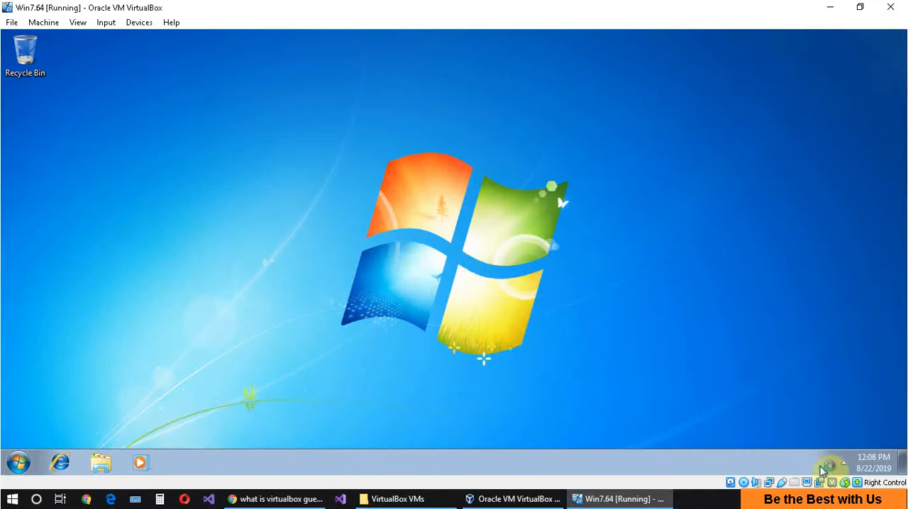
Check for Guest Additions among the hidden notification icons and select Oracle VM VirtualBox Guest Additions 6.0.10 in Programs and Features.
left_click(843, 463)
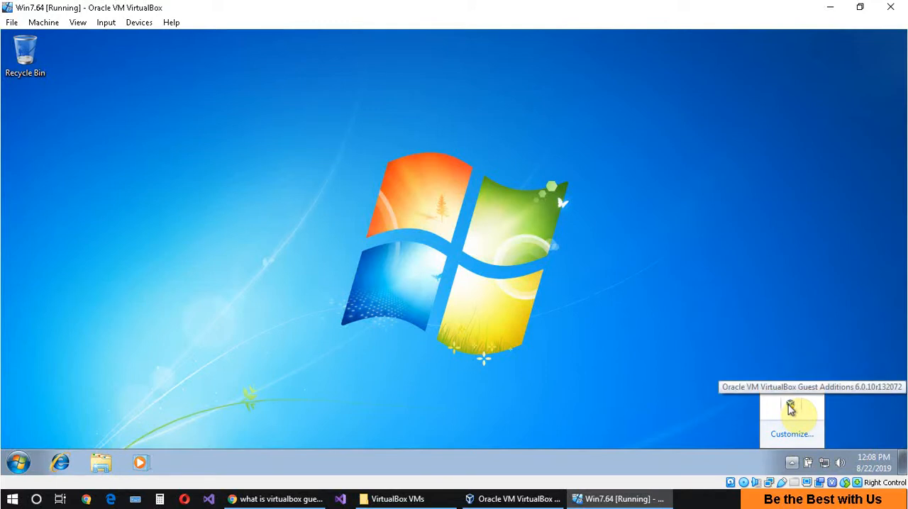
left_click(17, 463)
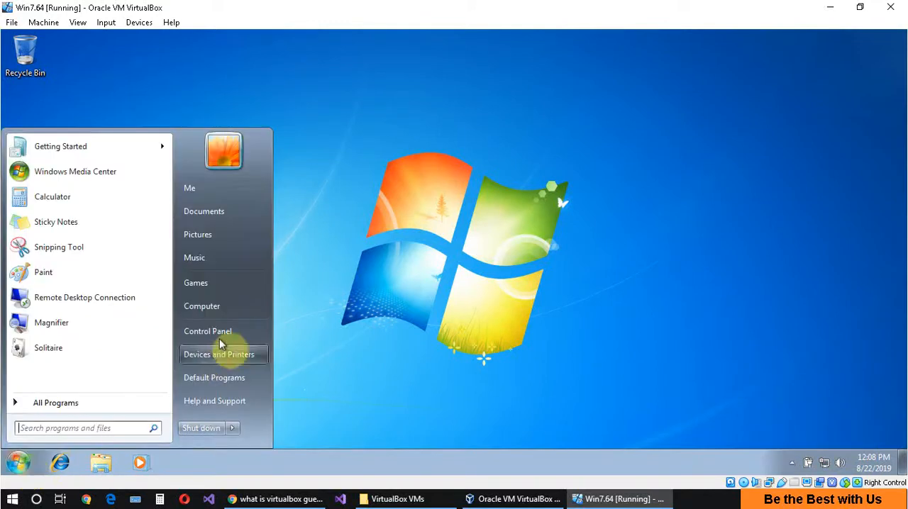
left_click(229, 335)
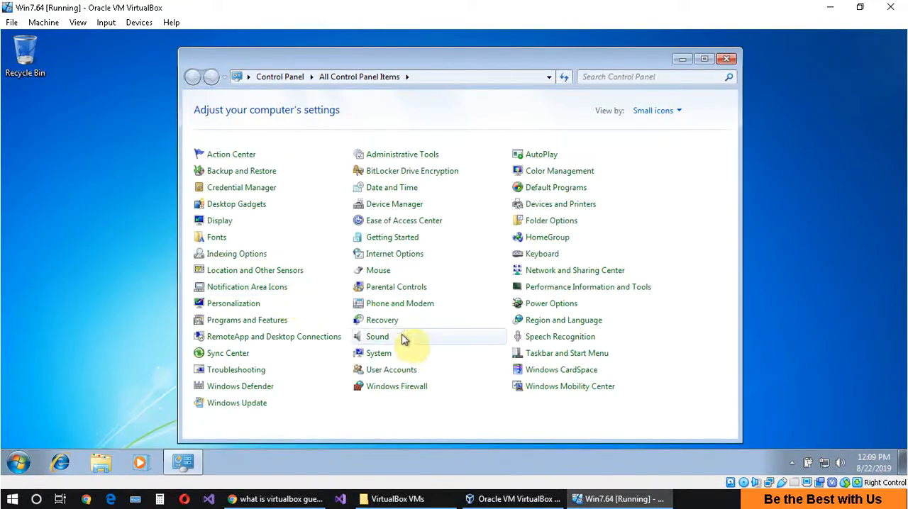
left_click(264, 321)
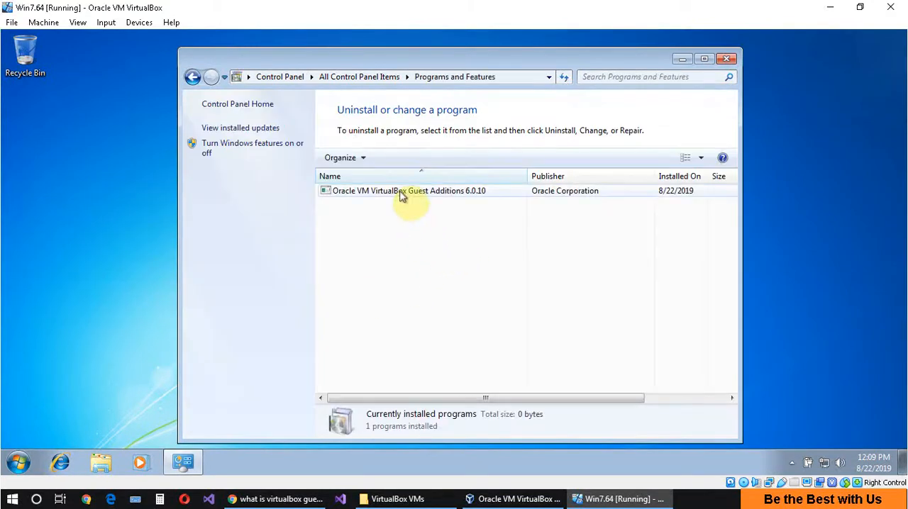
left_click(400, 192)
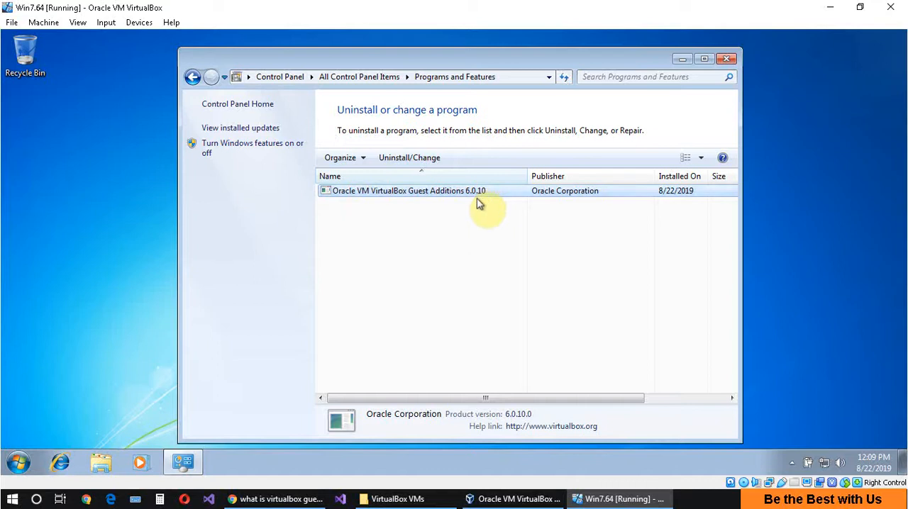